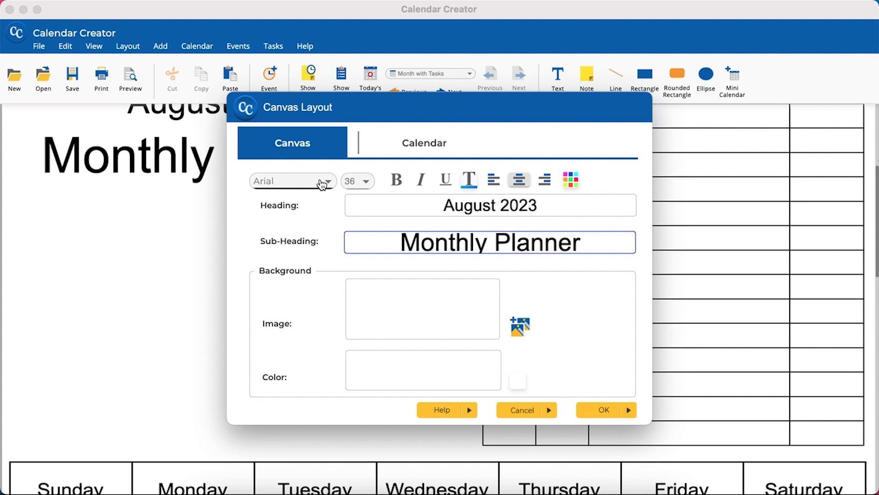
- Set the "Monthly Planner" sub-heading font to Bahnschrift and apply it to the canvas
left_click(324, 184)
scroll(323, 284, "down", 5)
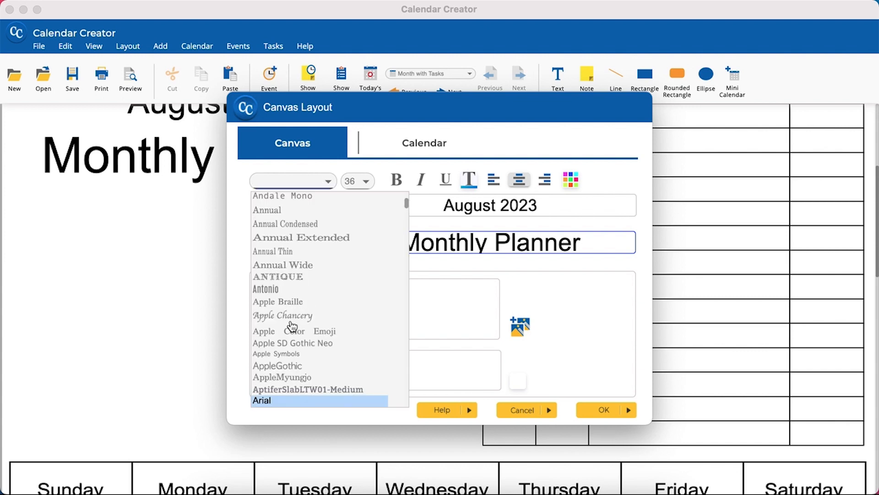
scroll(296, 367, "down", 5)
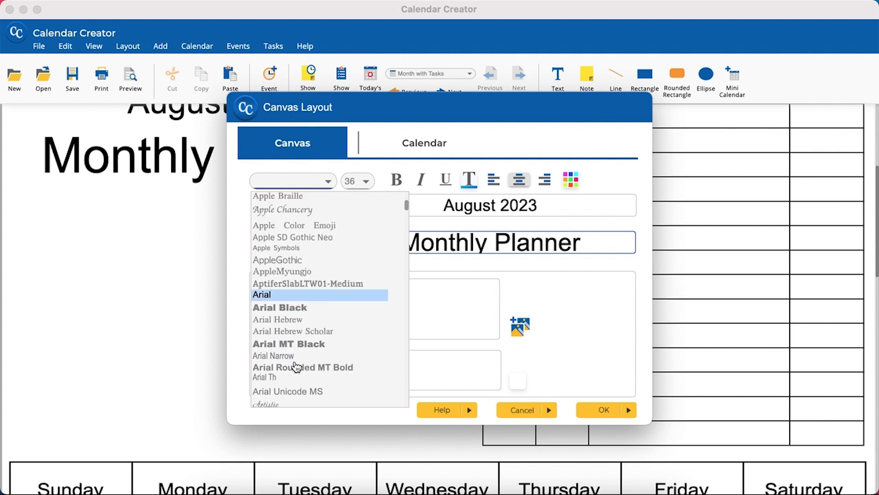
scroll(297, 364, "down", 6)
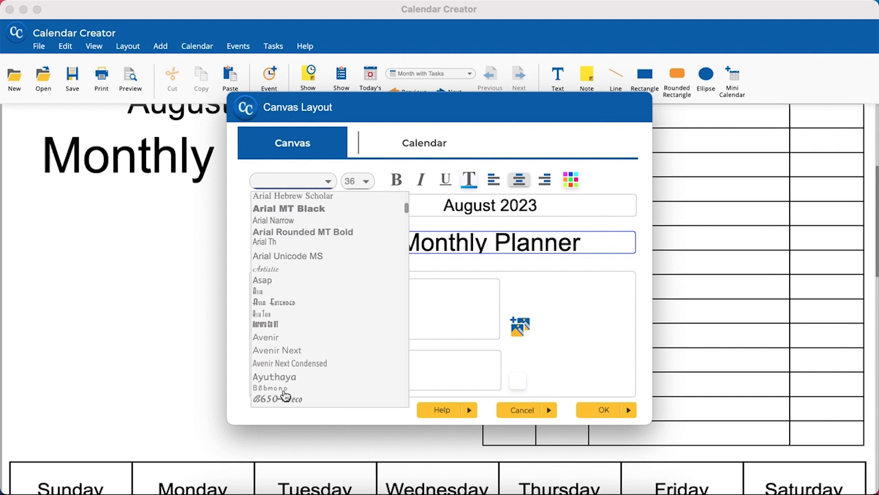
scroll(286, 391, "down", 5)
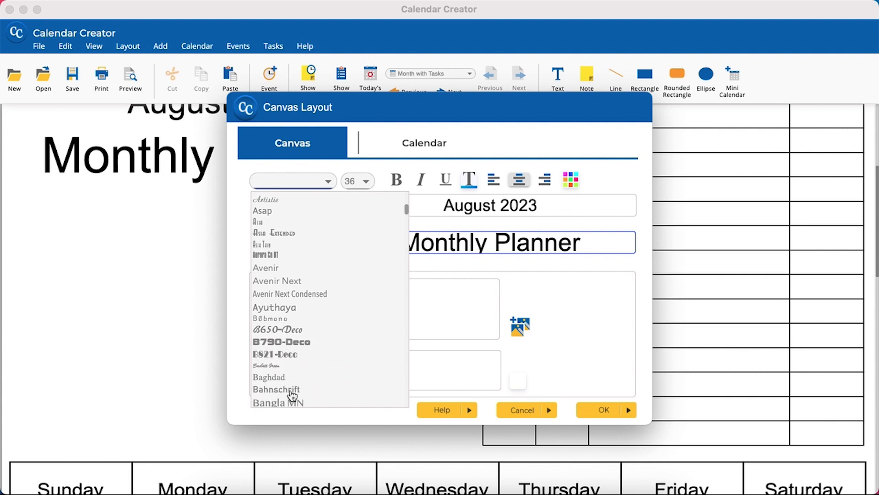
left_click(289, 391)
left_click(584, 410)
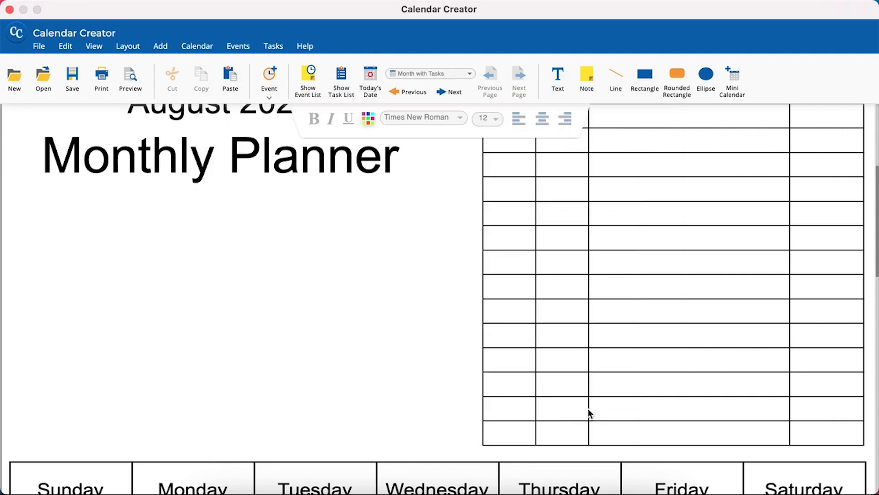
scroll(411, 312, "up", 3)
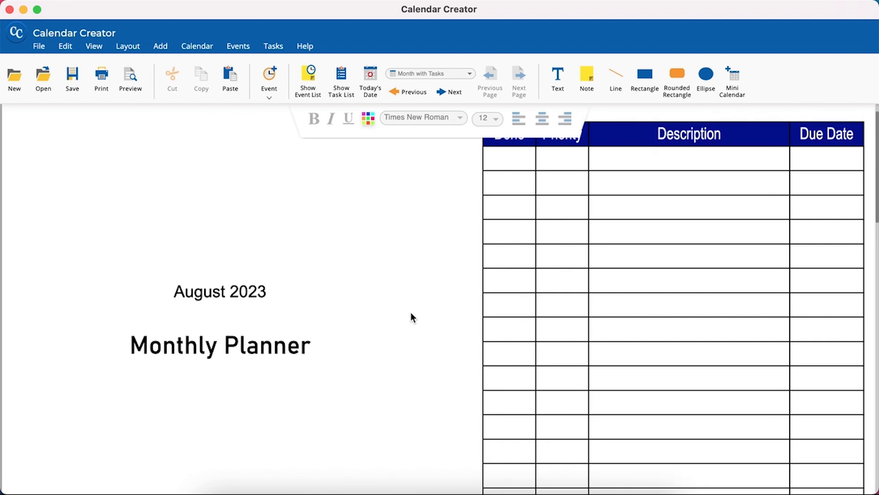
- Open the canvas properties and make the "August 2023" heading bold, italic and underlined
right_click(403, 259)
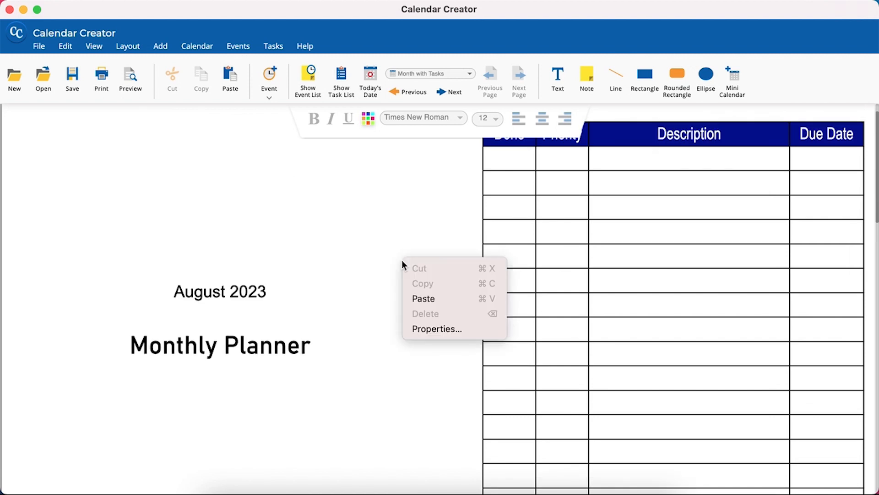
left_click(429, 329)
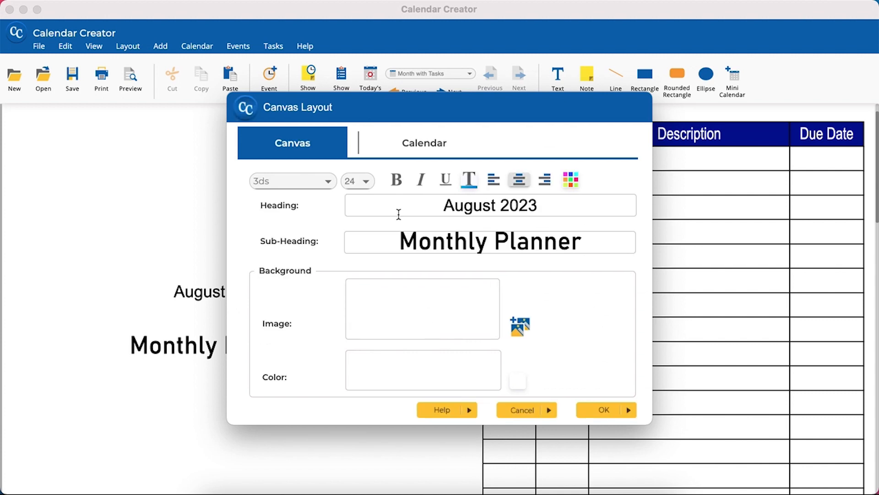
left_click(403, 201)
left_click(398, 180)
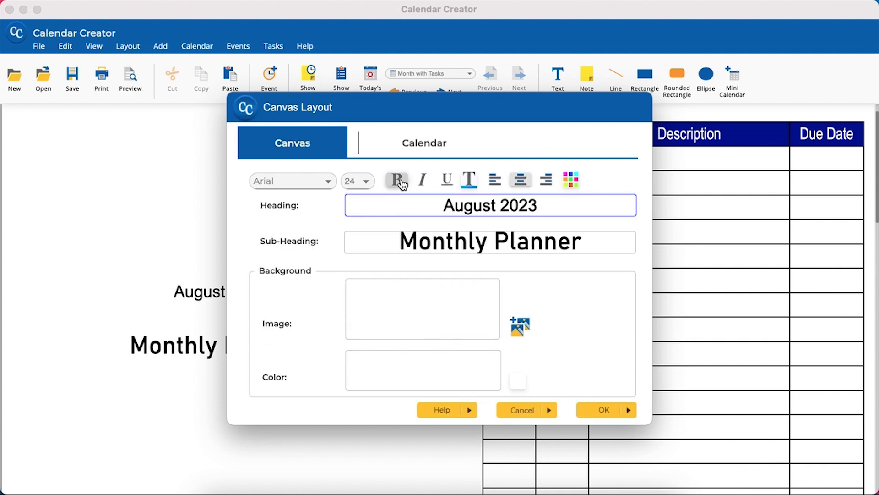
left_click(421, 180)
left_click(448, 181)
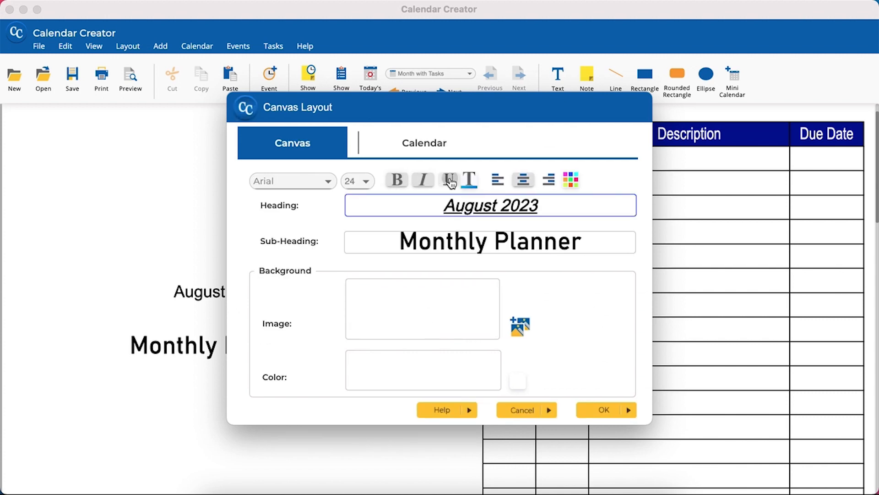
- Give the "August 2023" heading a light green background color, hex 6BDAA2
left_click(572, 179)
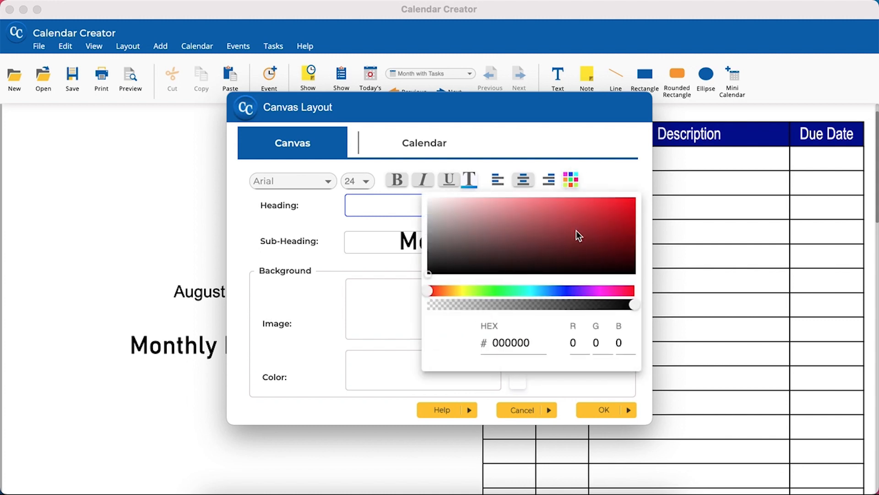
left_click(534, 208)
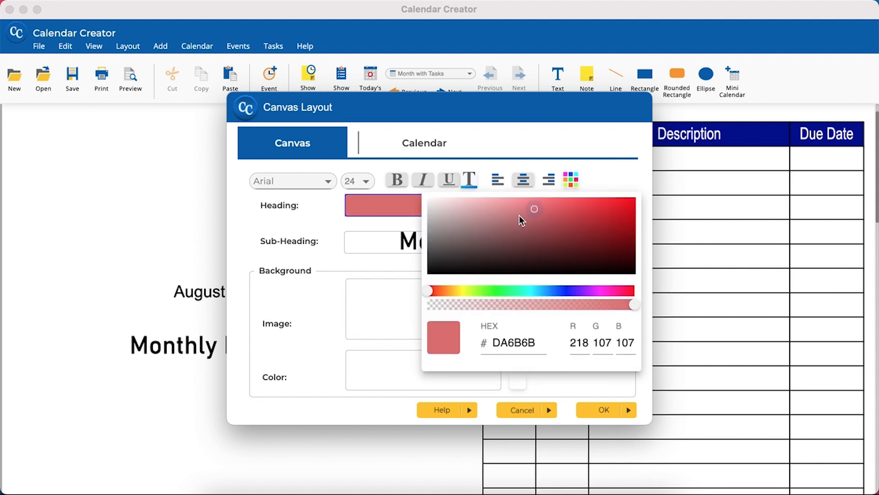
left_click(514, 290)
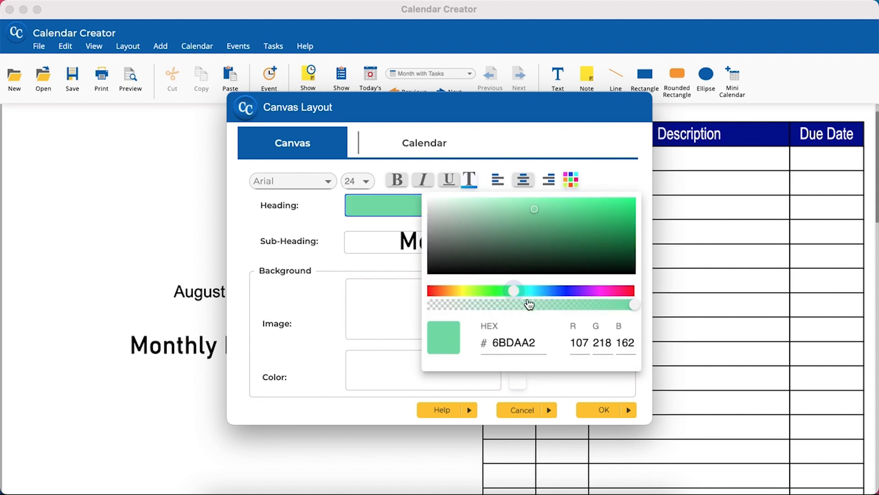
left_click(542, 372)
- Make the "Monthly Planner" sub-heading bold, italic and underlined
left_click(442, 242)
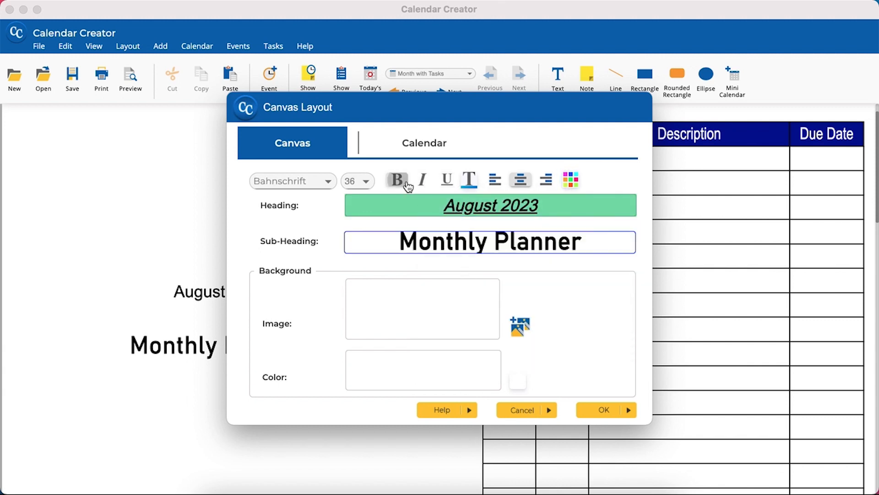
left_click(422, 179)
left_click(447, 179)
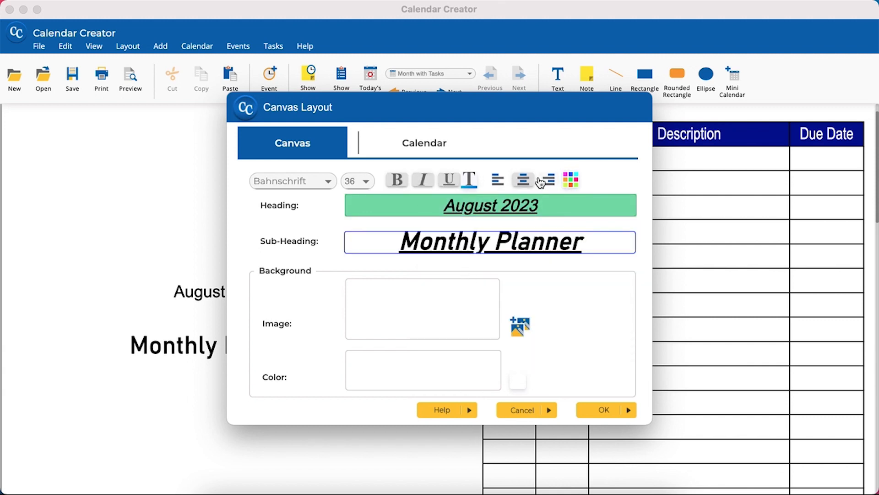
- Set the sub-heading's text color to violet, hex 6526D3
left_click(469, 179)
left_click(516, 291)
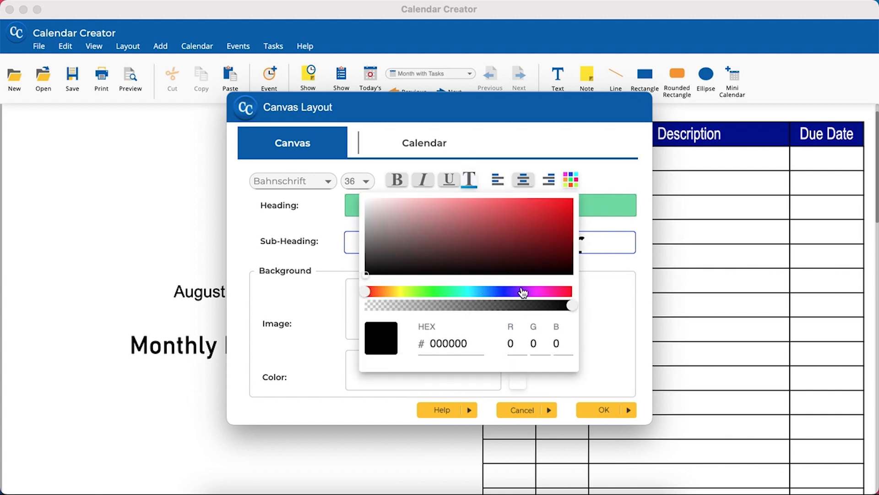
left_click(537, 211)
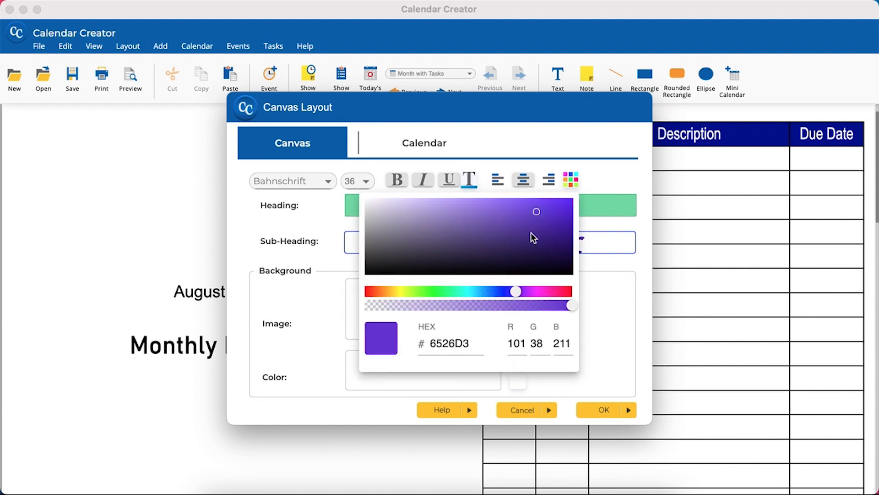
left_click(578, 384)
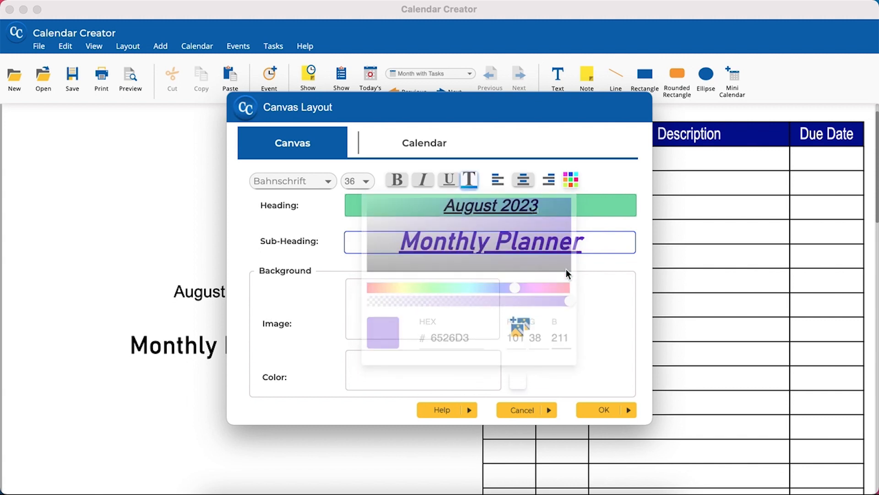
- Set the sub-heading's background color to crimson, hex CA0B47, and apply the layout changes
left_click(571, 180)
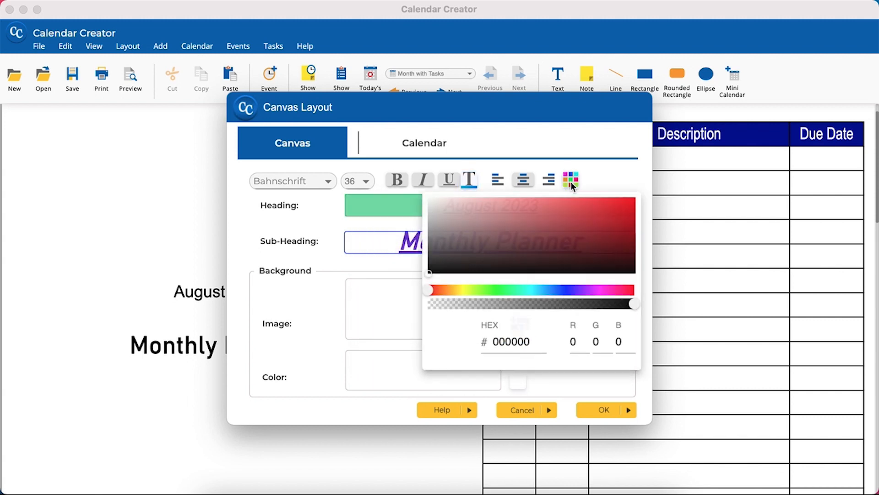
left_click(626, 291)
left_click(625, 214)
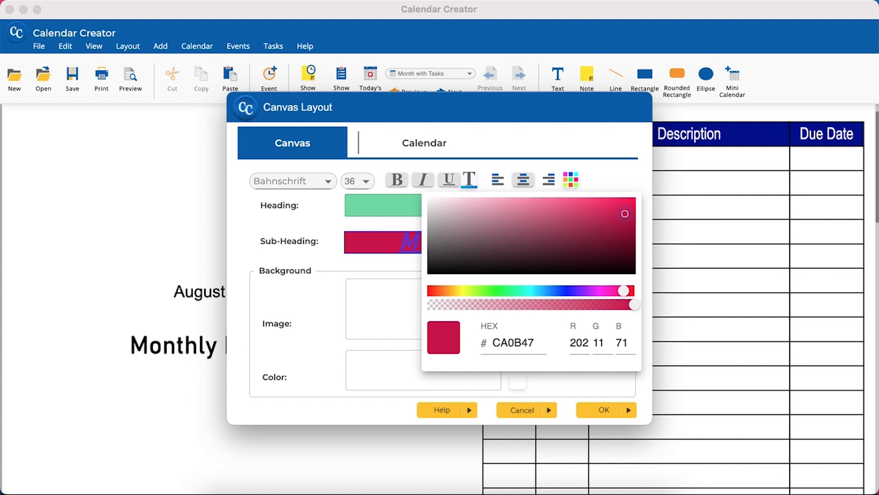
left_click(602, 388)
left_click(604, 411)
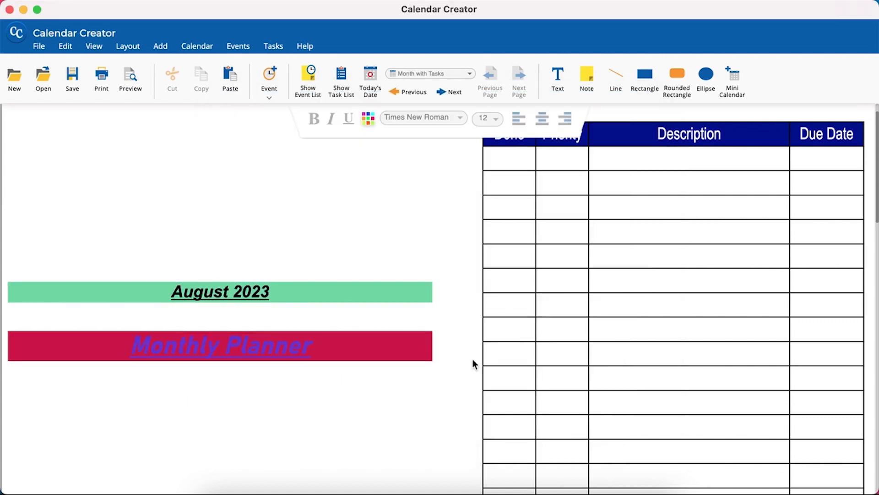
- Reopen the canvas properties and load 7.jpeg from the Desktop as the background image
right_click(408, 215)
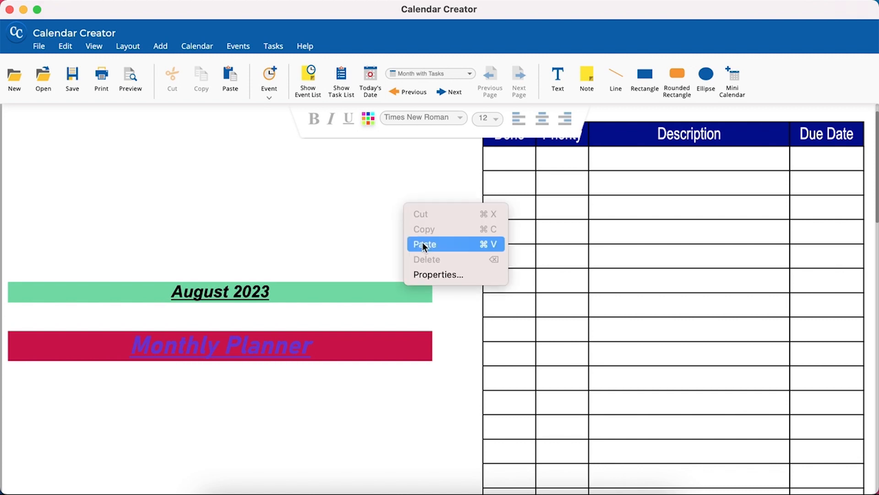
left_click(435, 273)
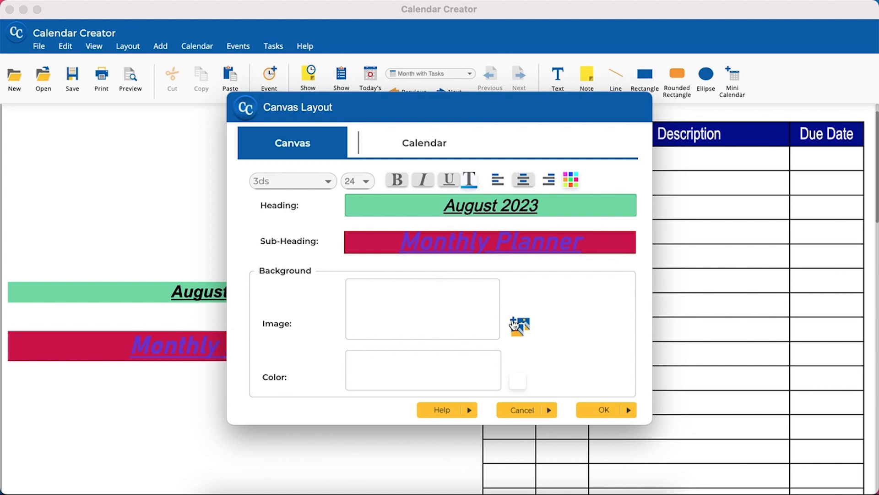
left_click(521, 326)
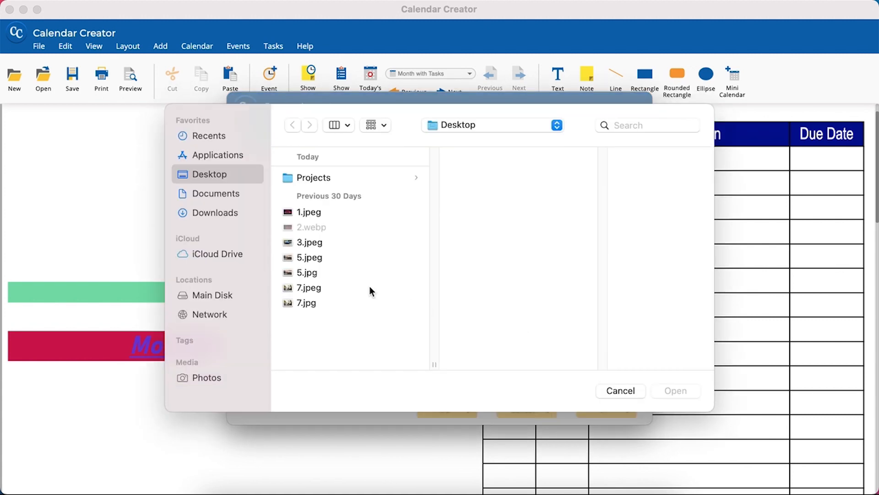
left_click(322, 260)
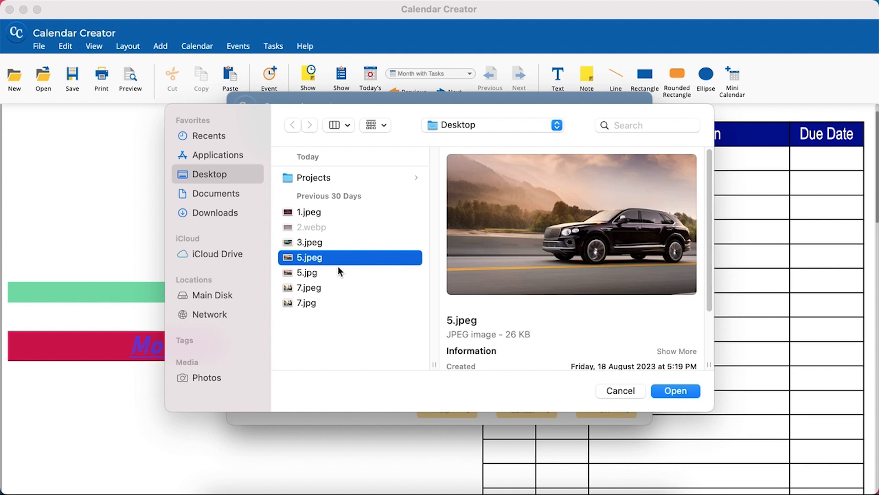
left_click(376, 271)
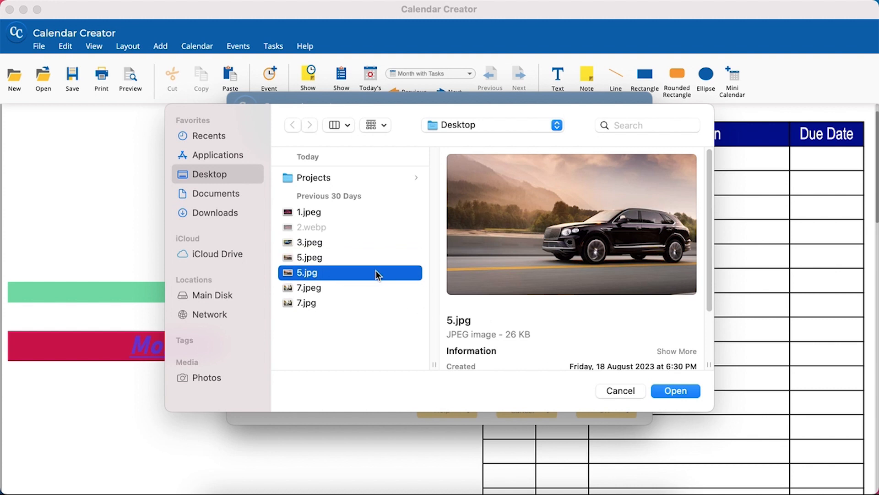
left_click(345, 288)
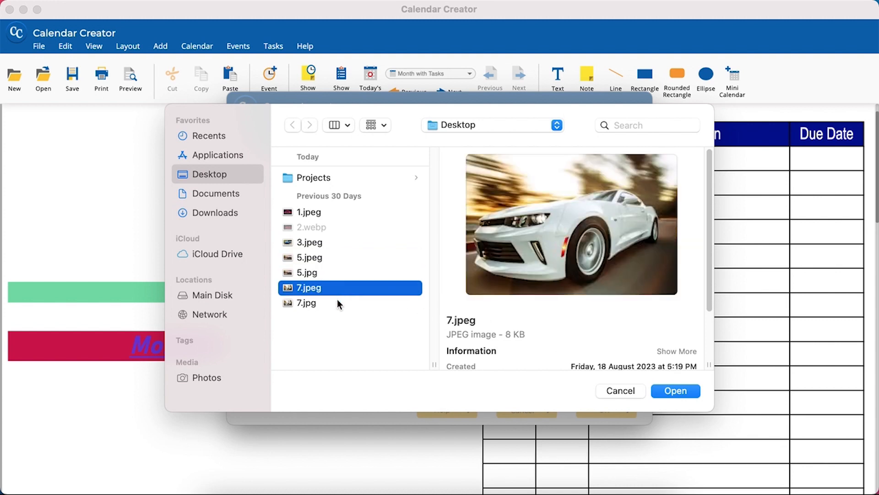
left_click(338, 303)
left_click(332, 287)
left_click(674, 391)
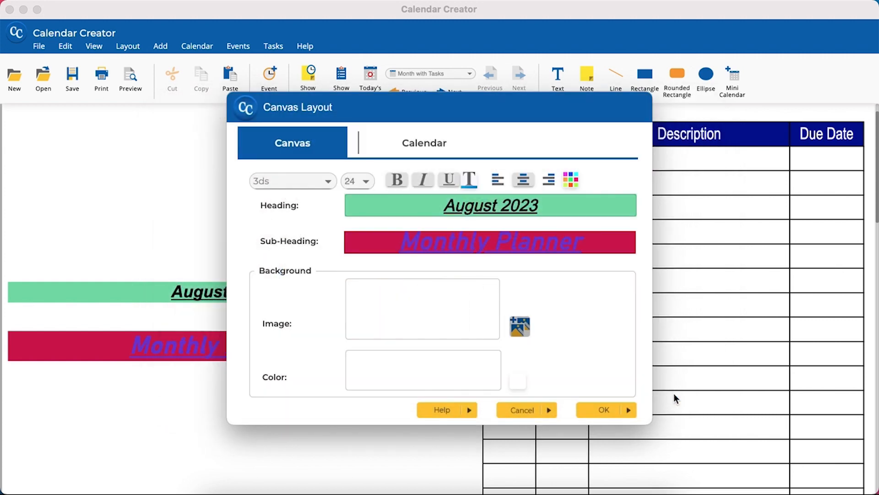
- Set the canvas background color to purple and apply the background settings
left_click(516, 379)
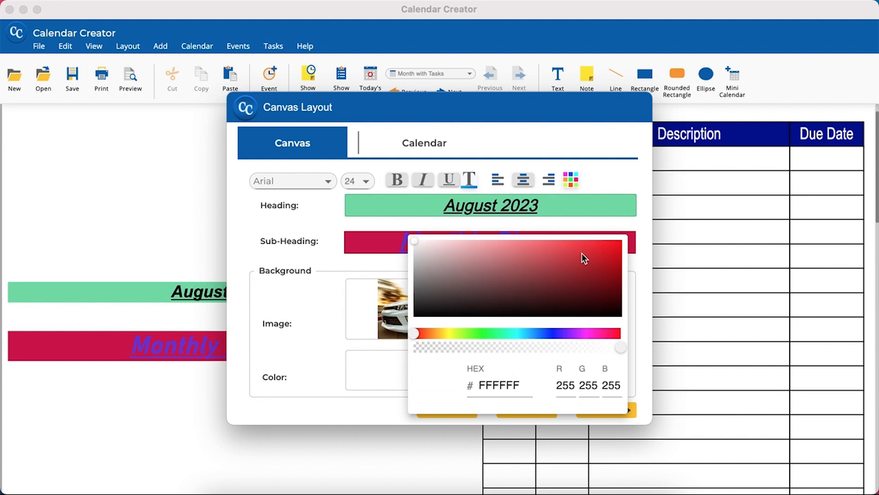
left_click(580, 249)
left_click_drag(554, 337, 570, 333)
left_click(389, 400)
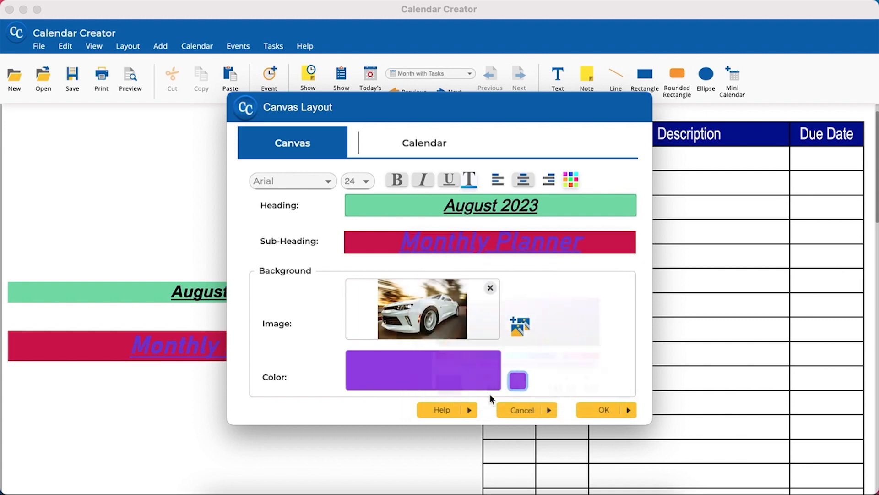
left_click(586, 410)
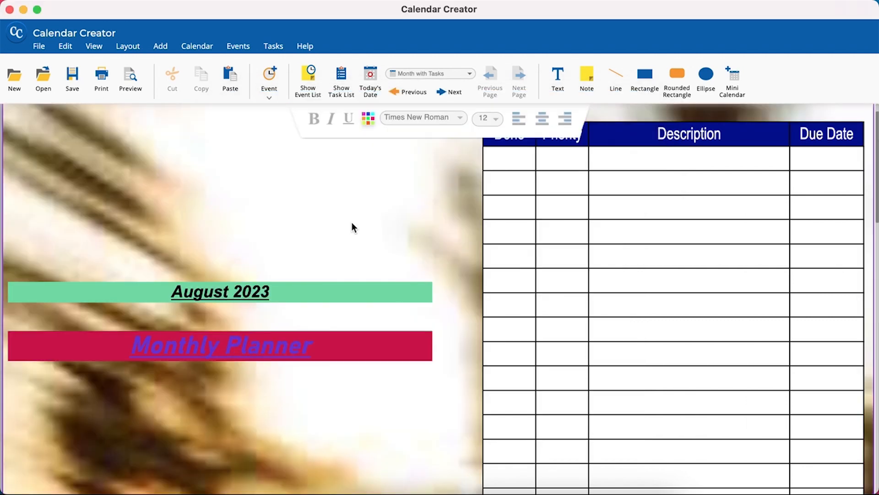
- Remove the car image from the canvas background in the canvas properties and apply the change
scroll(353, 228, "up", 1)
scroll(255, 217, "down", 20)
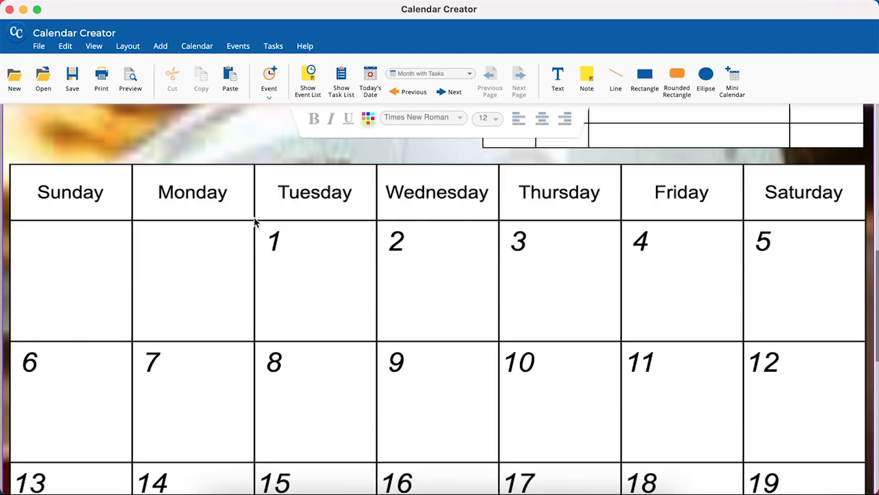
scroll(258, 223, "up", 20)
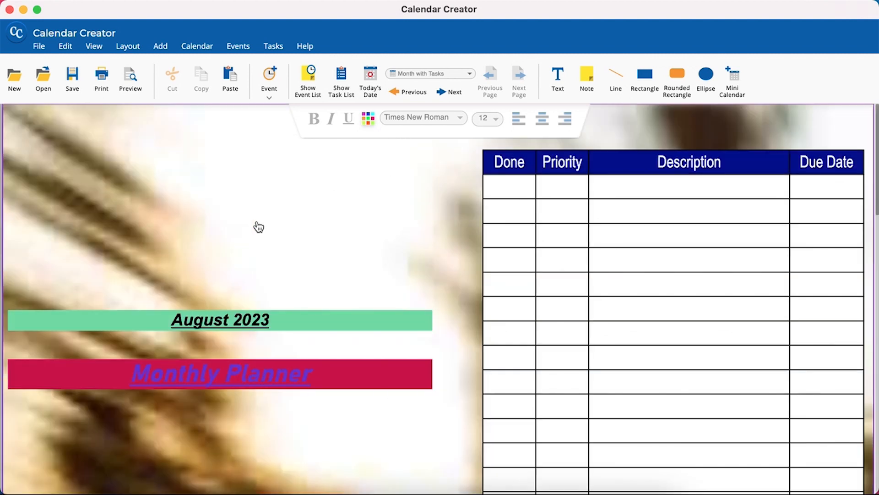
right_click(222, 187)
left_click(275, 251)
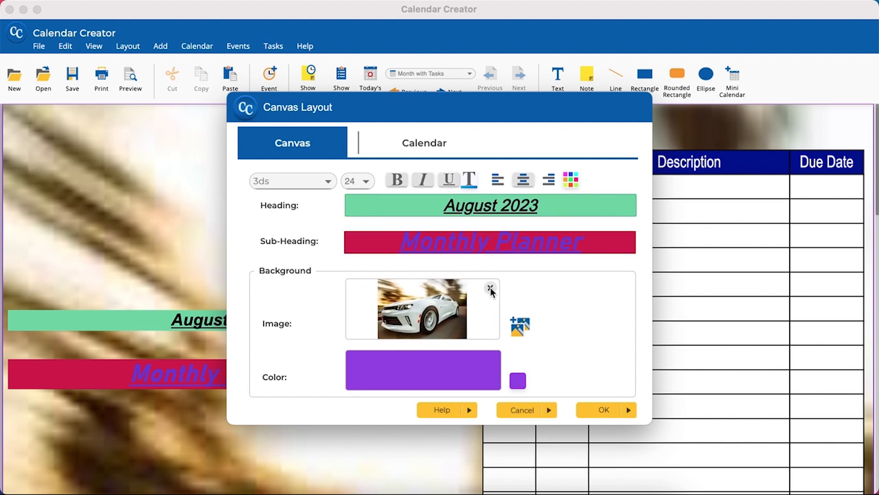
left_click(490, 288)
left_click(588, 411)
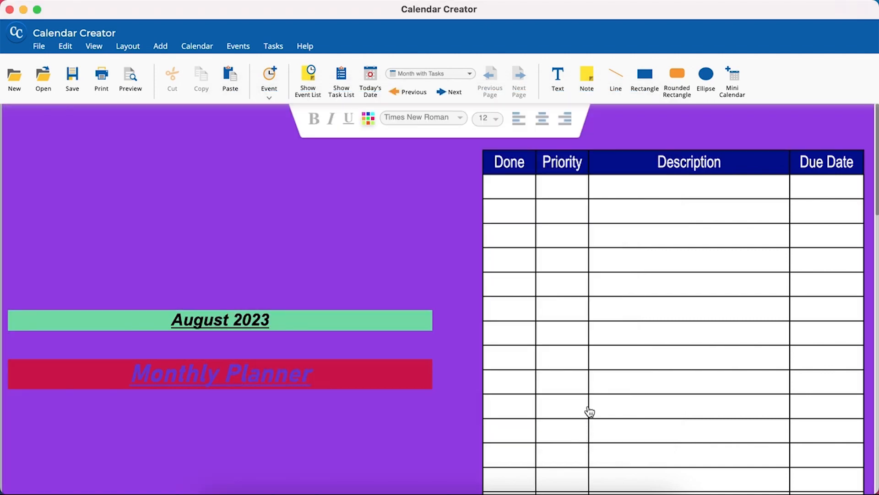
- Open the canvas properties and format the calendar's week days as 7 pt bold, italic and underlined text
right_click(265, 182)
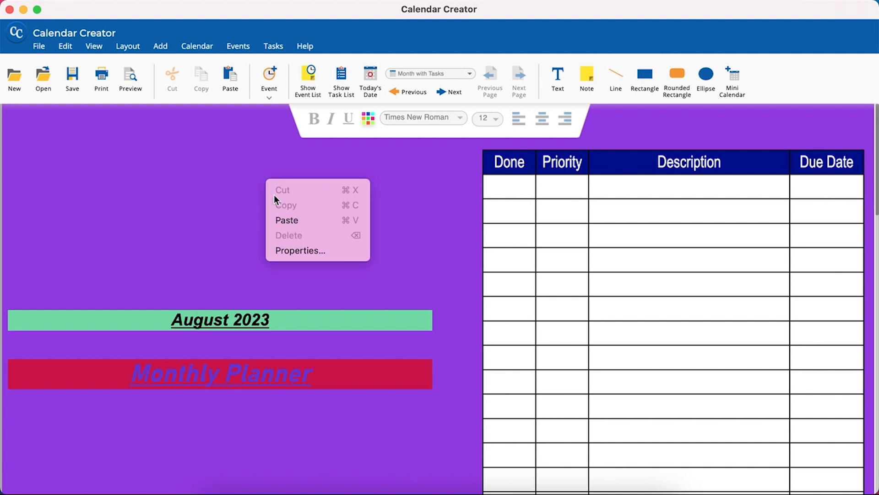
left_click(302, 249)
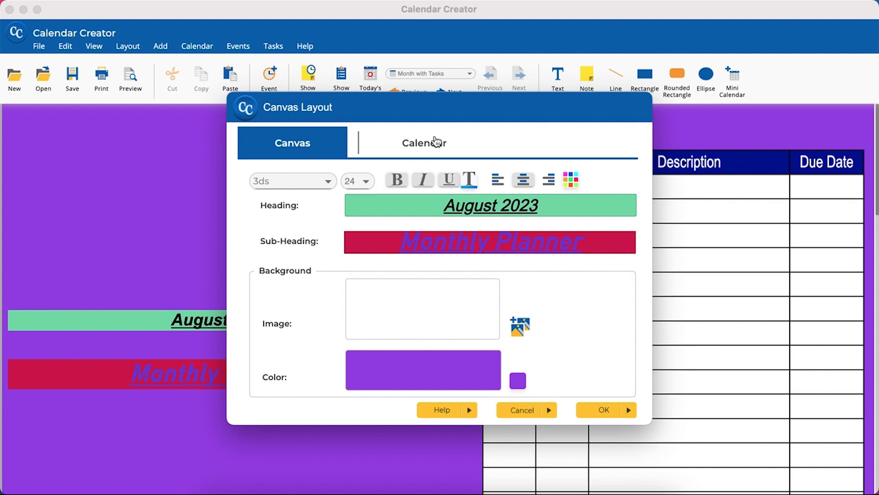
left_click(438, 144)
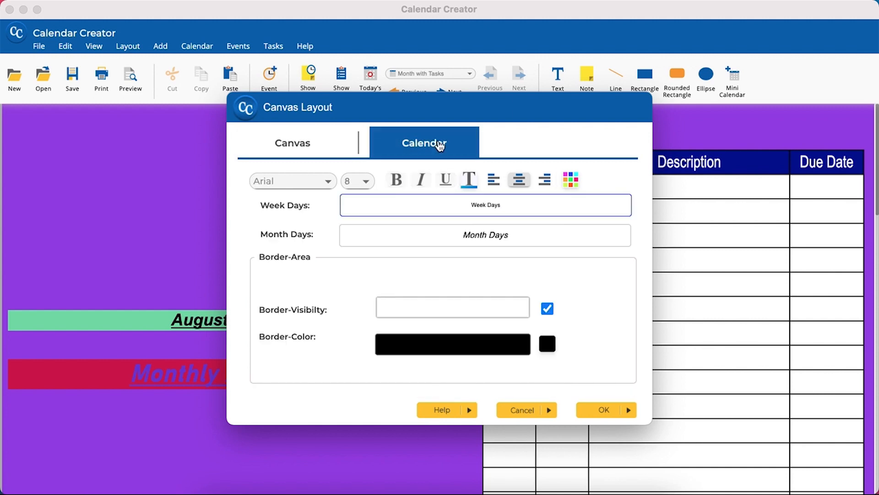
left_click(357, 180)
left_click(353, 221)
left_click(397, 180)
left_click(430, 181)
left_click(449, 180)
- Set the week days' text color to red, hex E62525
left_click(471, 183)
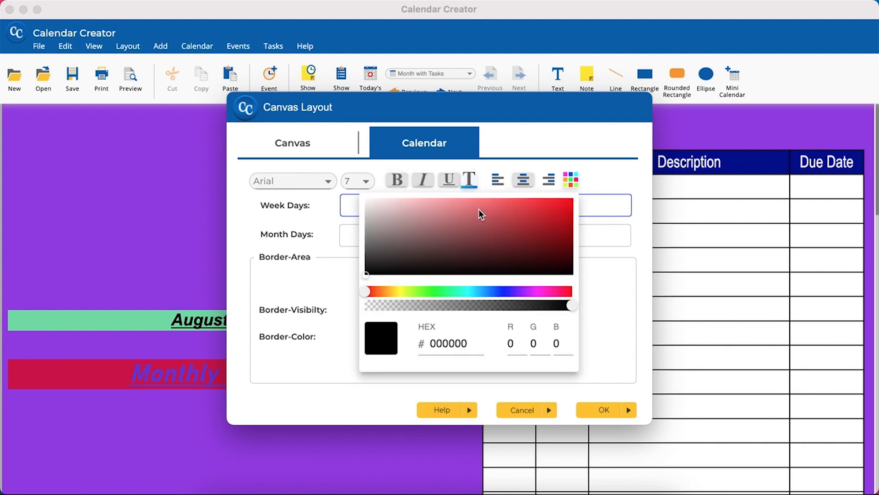
left_click(540, 207)
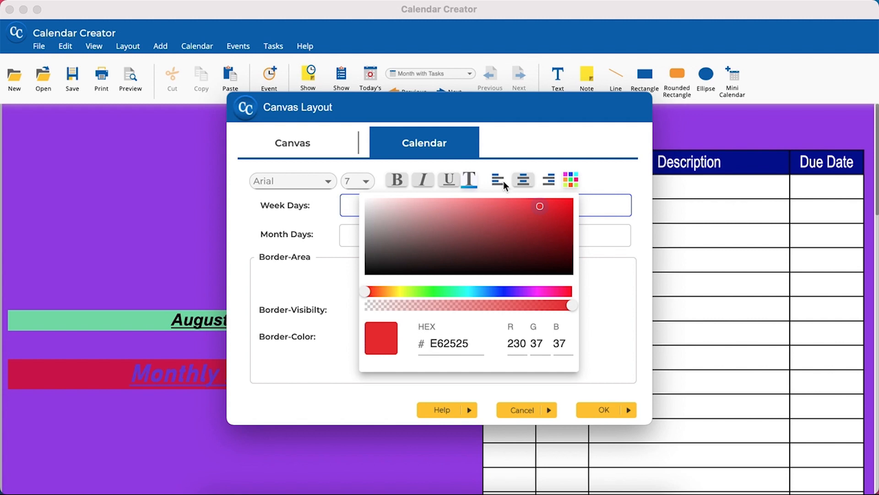
left_click(513, 164)
- Make the month days text bold at font size 14, without underline
left_click(500, 231)
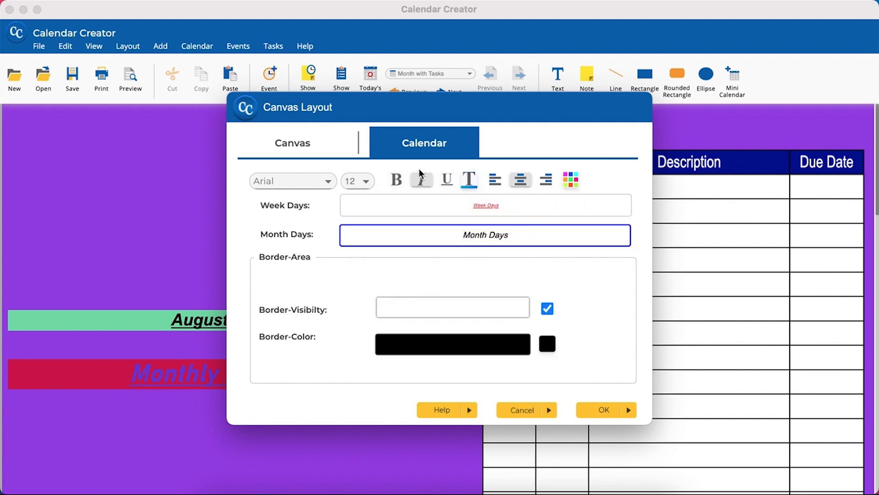
left_click(447, 179)
left_click(447, 179)
left_click(397, 180)
left_click(357, 181)
left_click(365, 290)
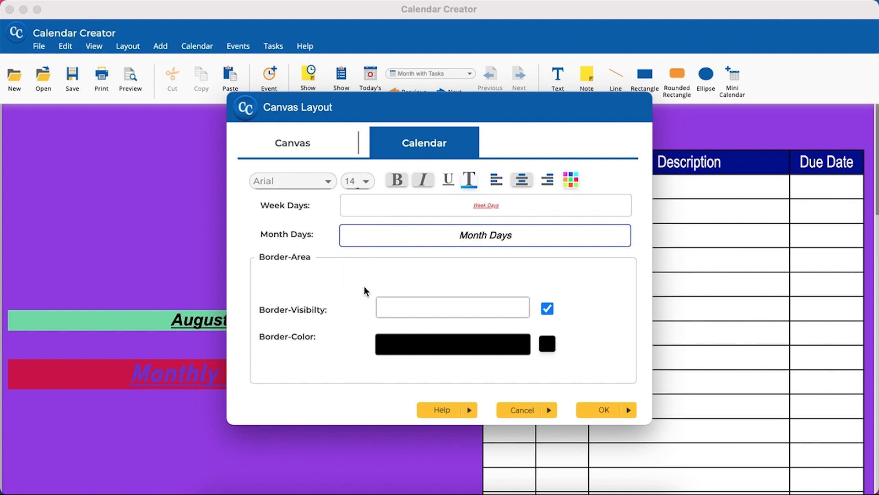
- Set the month days' background color to green, hex 71D865, and apply the layout changes
left_click(570, 179)
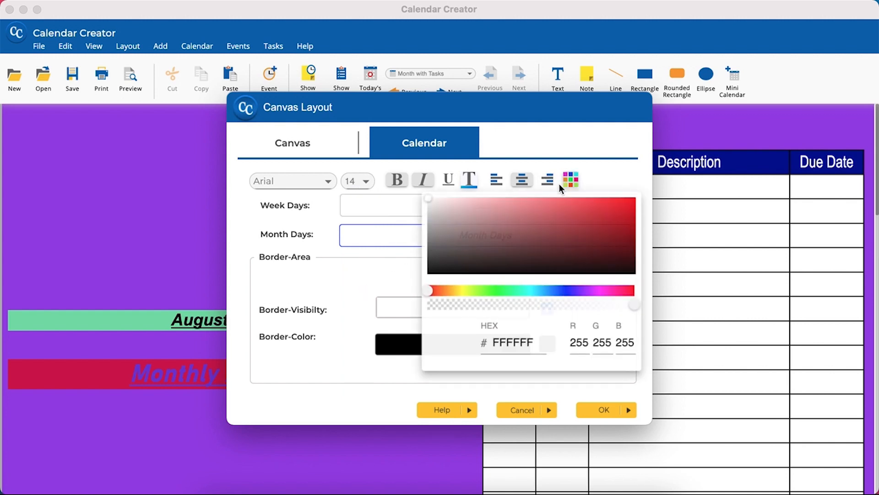
left_click(492, 290)
left_click(600, 210)
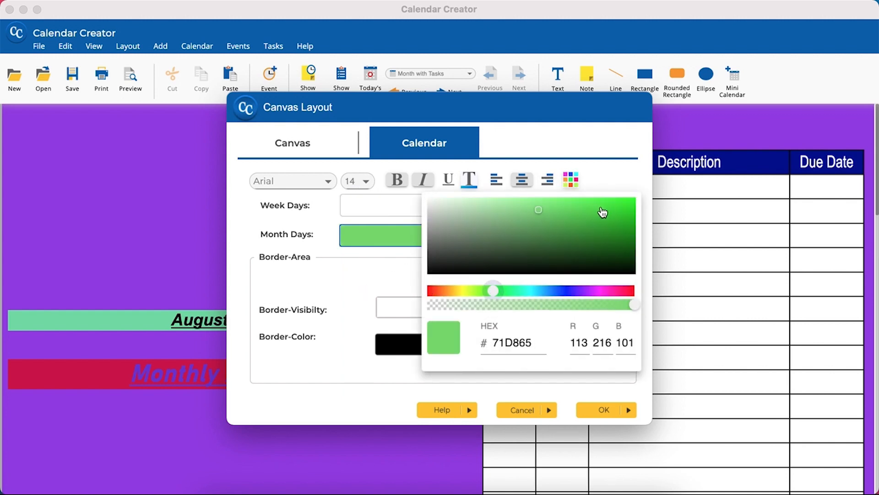
left_click(404, 375)
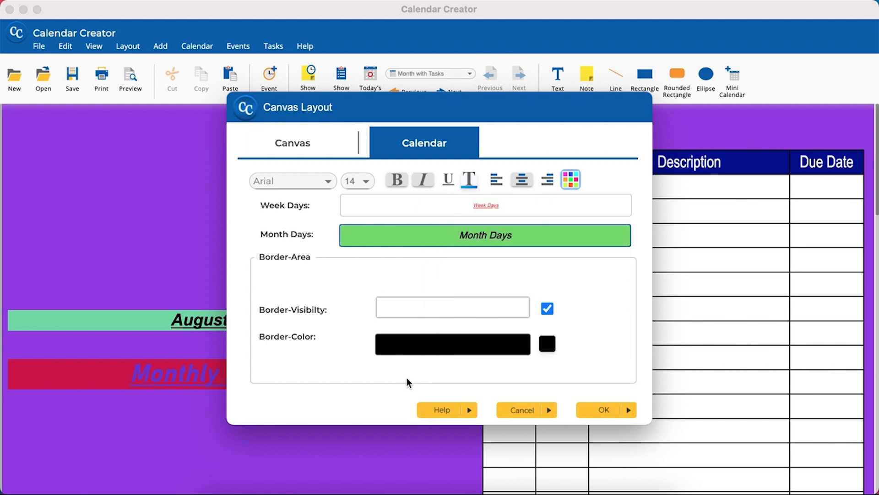
left_click(609, 413)
- Check the calendar grid, reopen its layout properties, and give the week days a yellow background, hex F1F452, applying the change
scroll(591, 433, "down", 5)
scroll(588, 428, "down", 15)
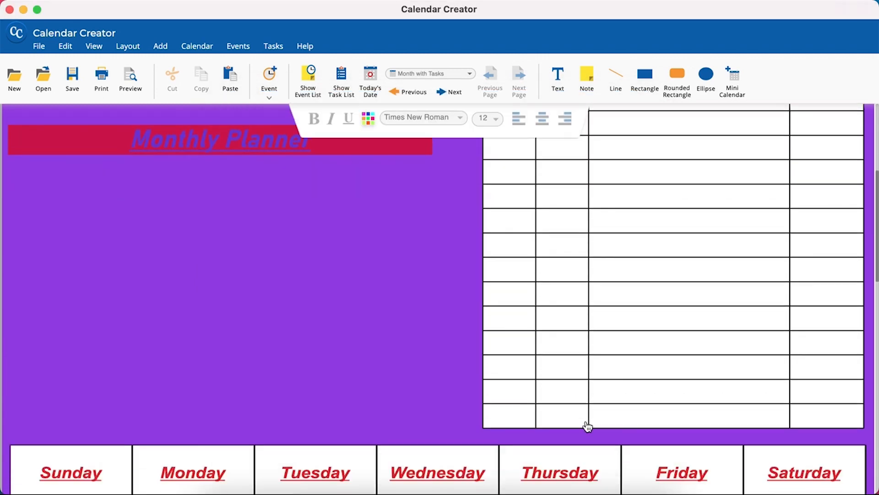
scroll(588, 427, "down", 5)
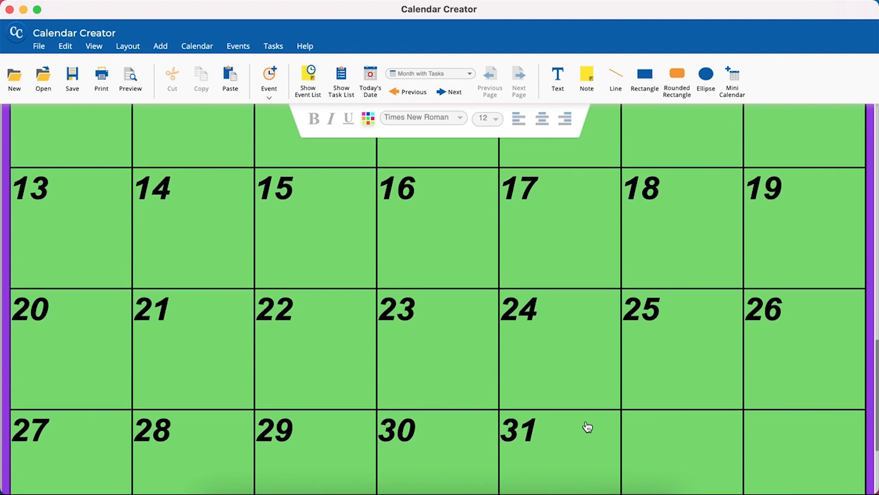
scroll(587, 425, "up", 10)
scroll(587, 426, "down", 1)
right_click(387, 209)
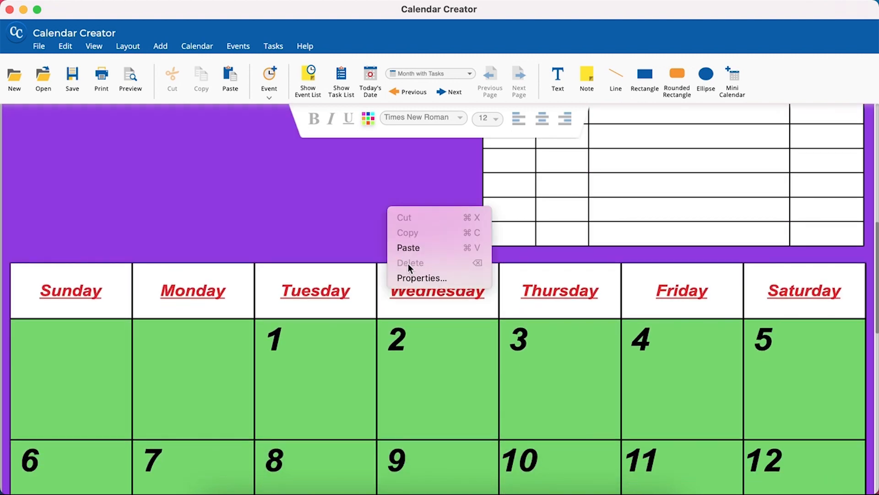
left_click(413, 273)
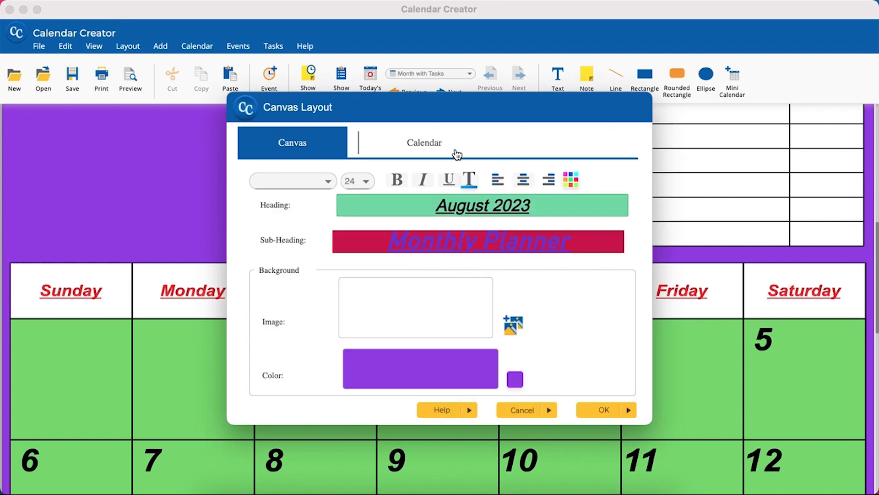
left_click(436, 147)
left_click(516, 202)
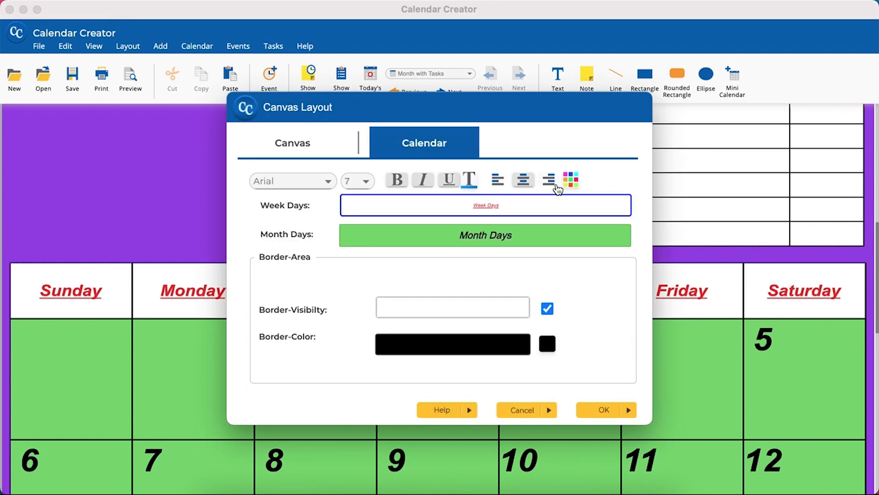
left_click(571, 179)
left_click(458, 290)
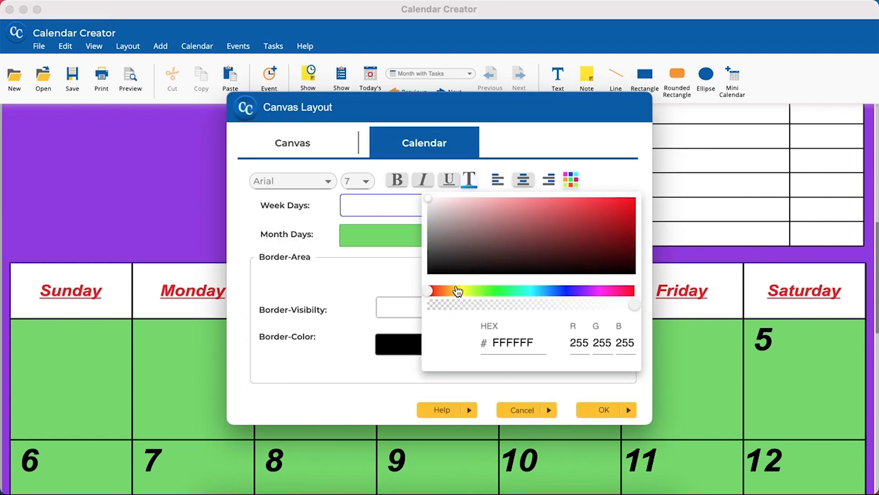
left_click(567, 201)
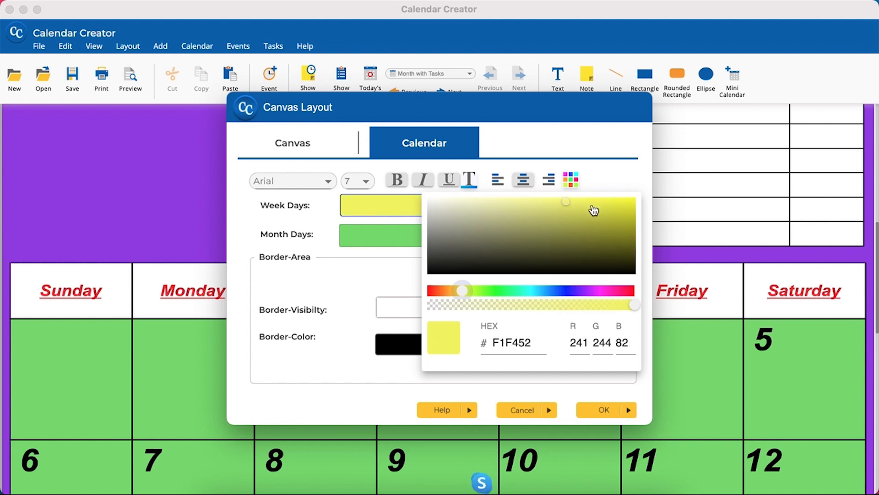
left_click(359, 281)
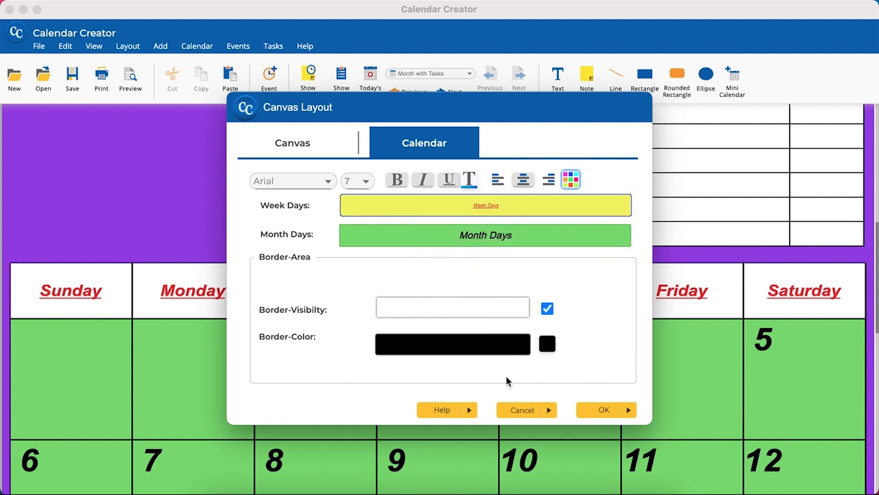
left_click(584, 409)
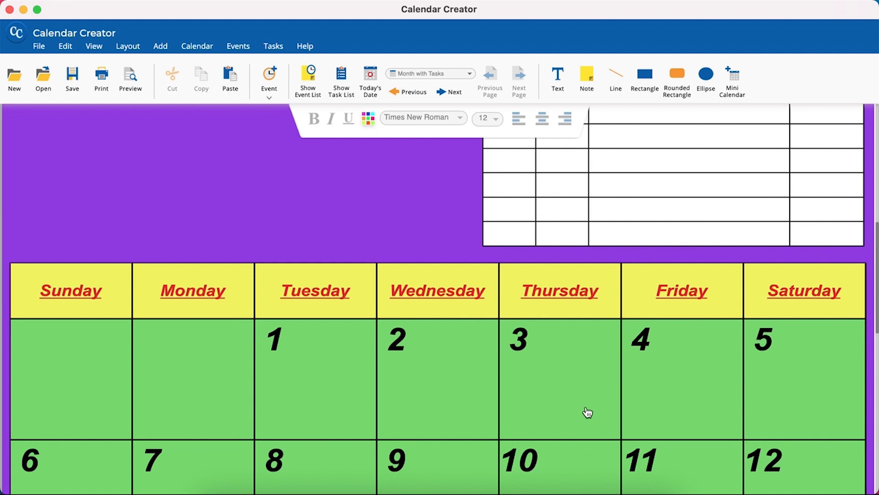
- Set the calendar's border color to cyan, hex 3FE8EB, in the canvas properties and apply it
right_click(199, 145)
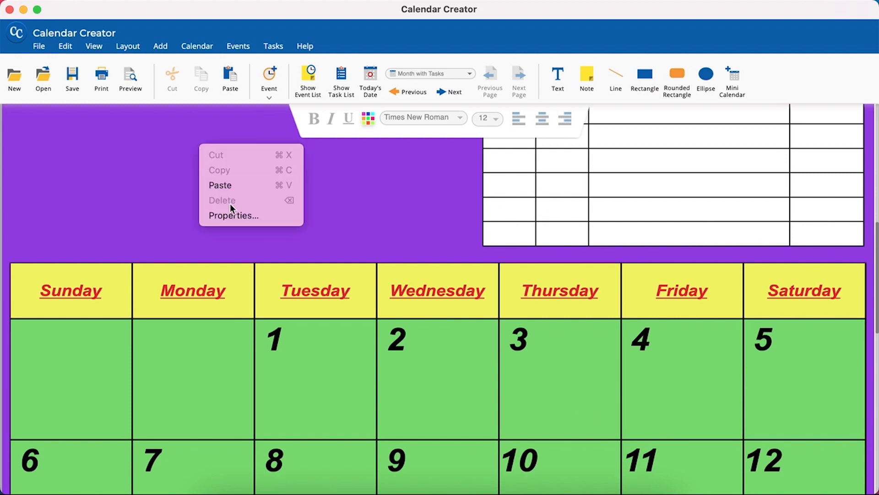
left_click(234, 215)
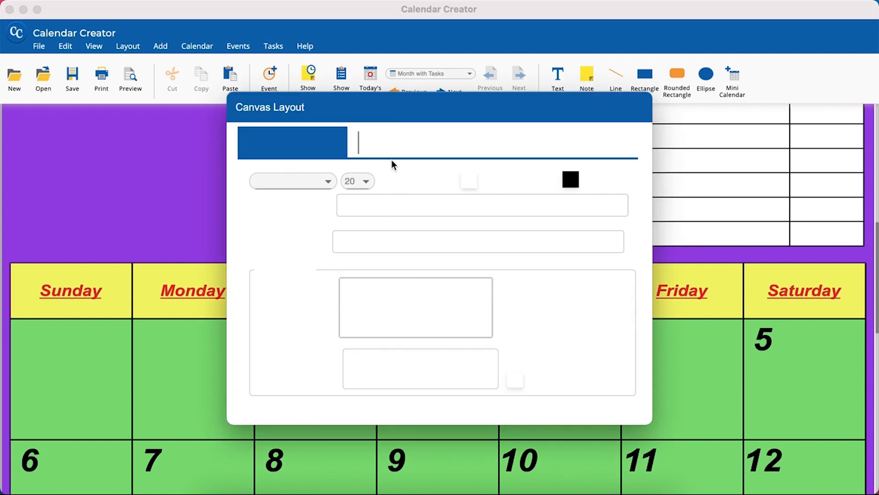
left_click(407, 153)
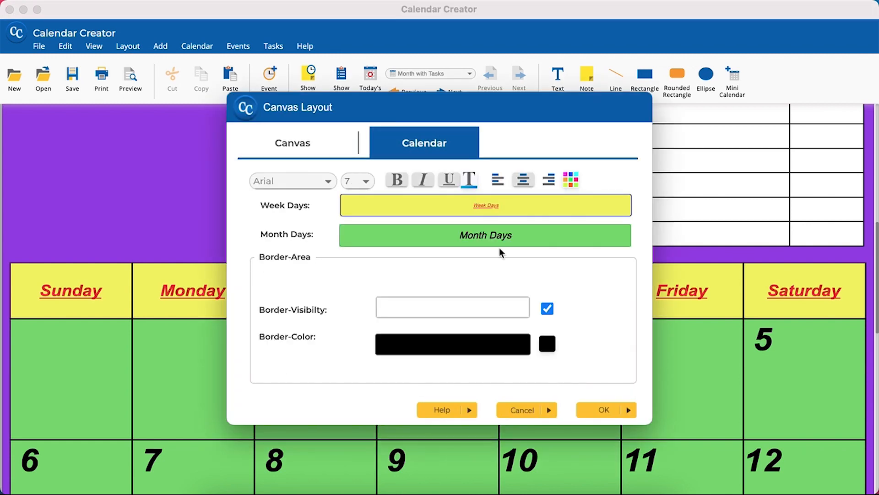
left_click(548, 344)
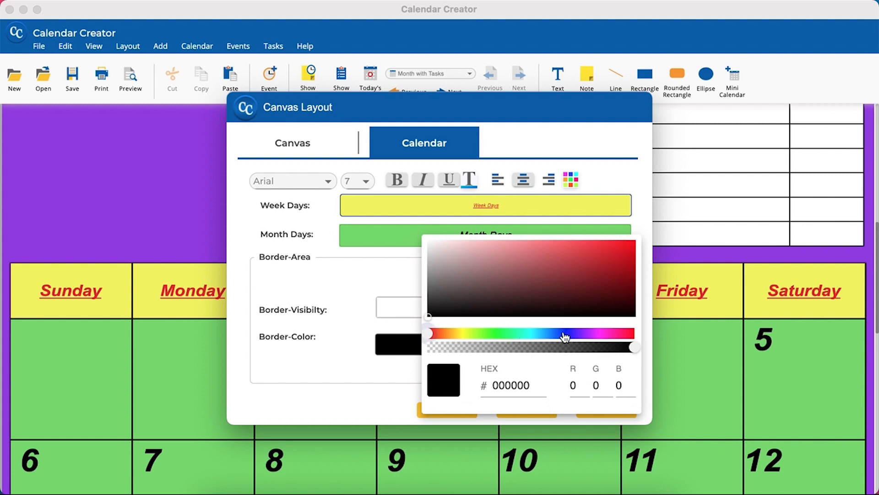
left_click(580, 246)
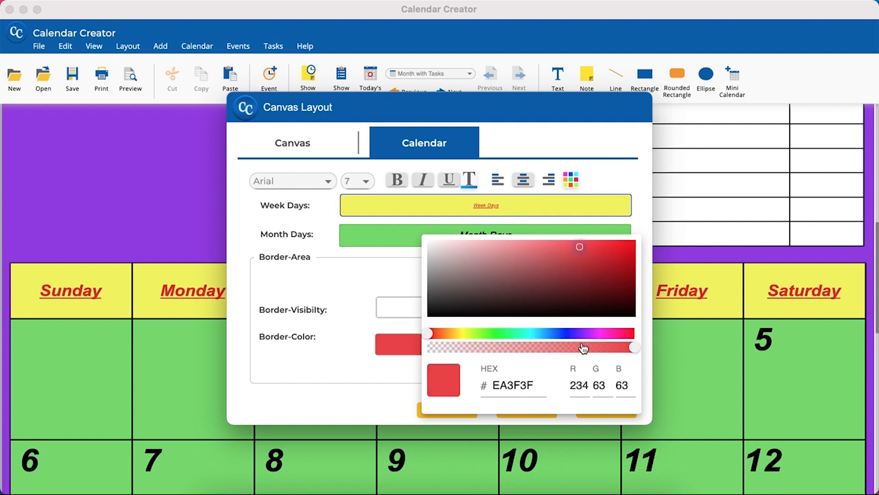
left_click(532, 337)
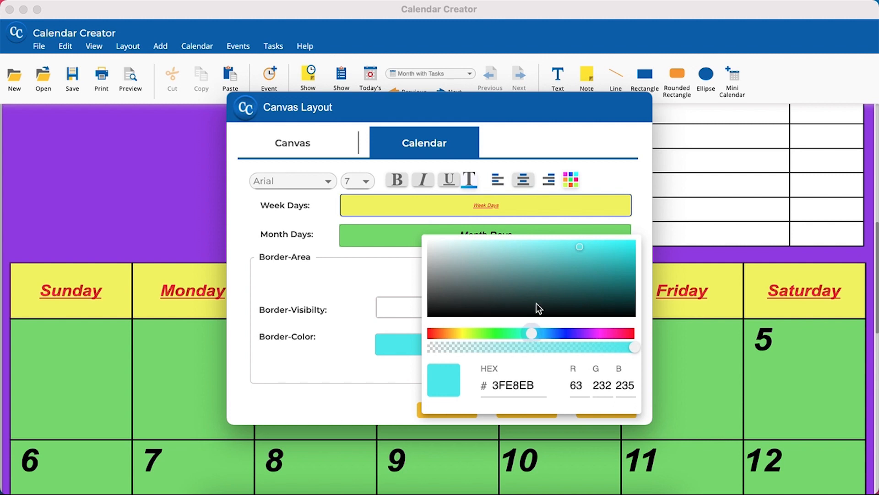
left_click(582, 415)
left_click(583, 409)
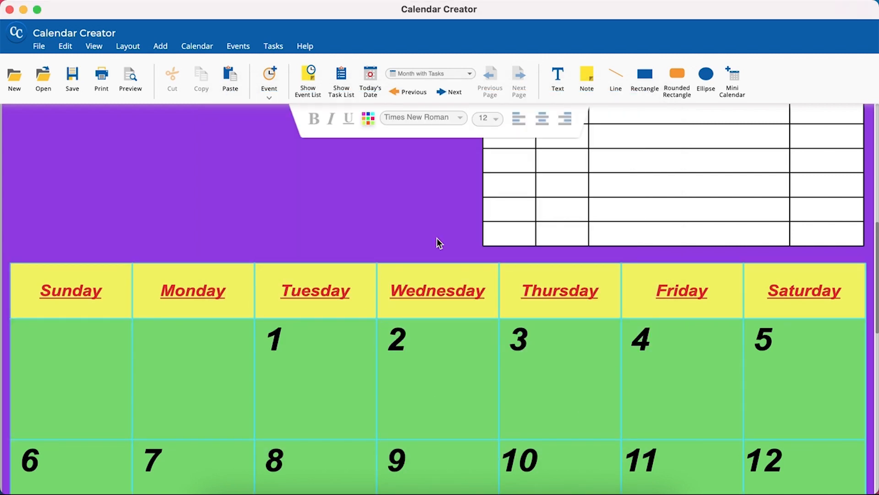
- Turn off the calendar's border visibility in the canvas properties and apply the change
right_click(447, 172)
left_click(467, 240)
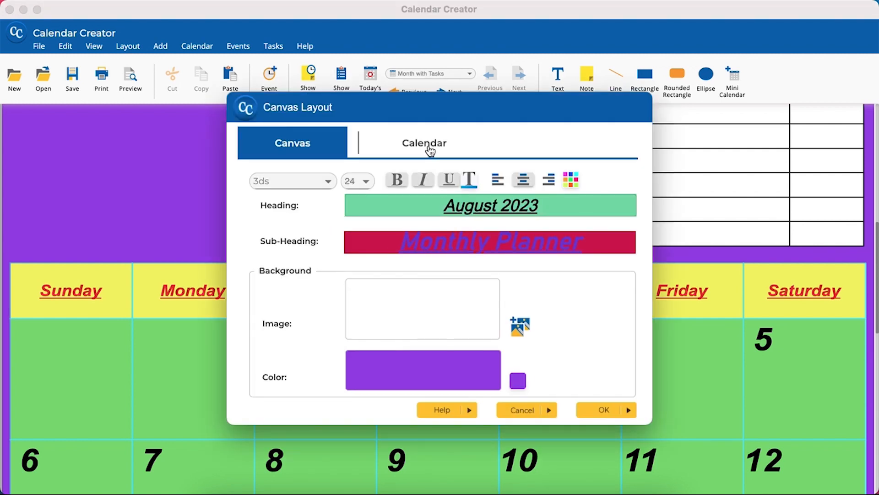
left_click(430, 150)
left_click(548, 308)
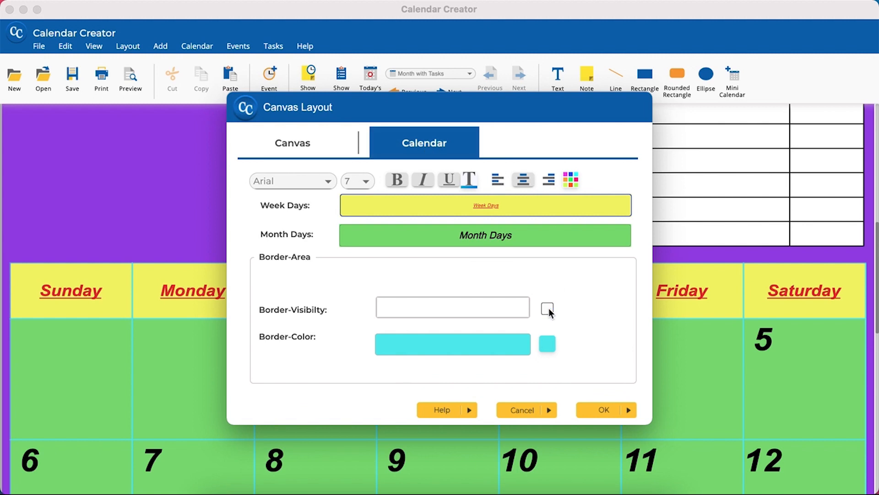
left_click(593, 408)
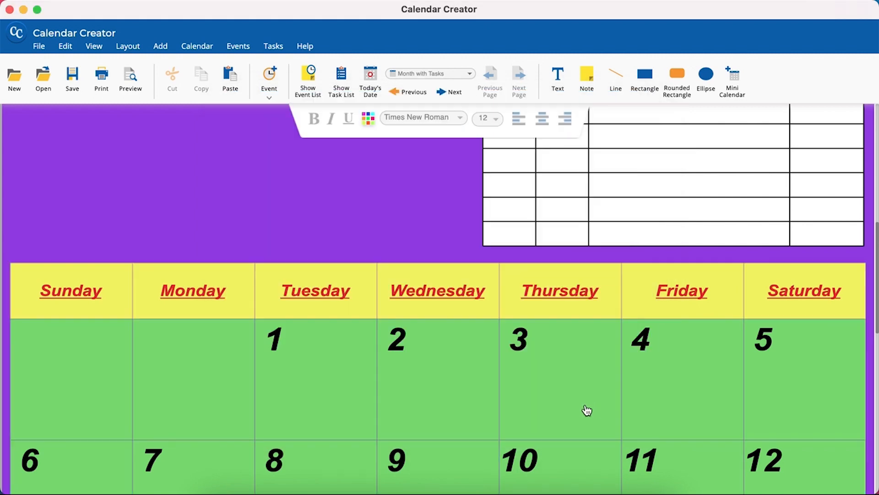
- Change the canvas background color to near-white, hex FDFCFF, and apply the change
right_click(406, 177)
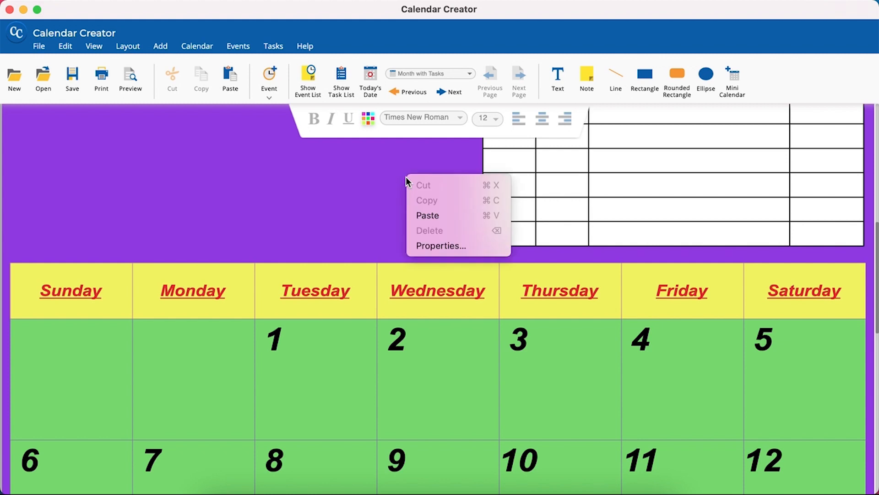
left_click(450, 242)
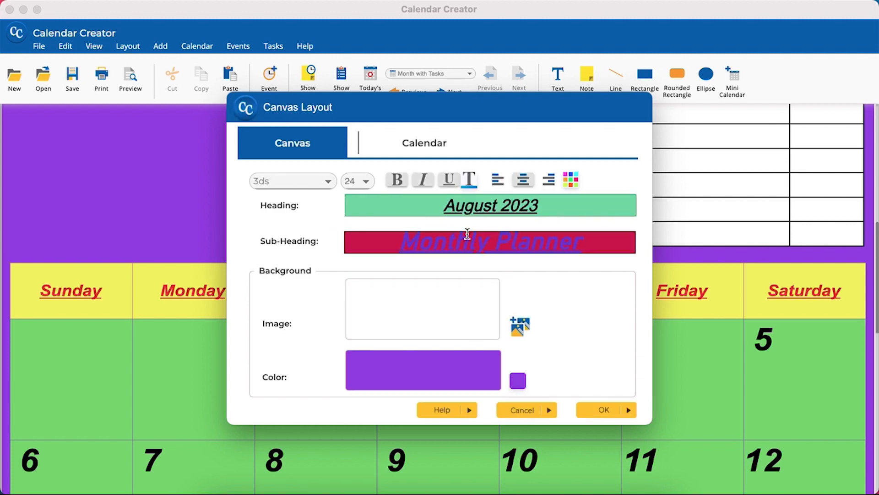
left_click(518, 380)
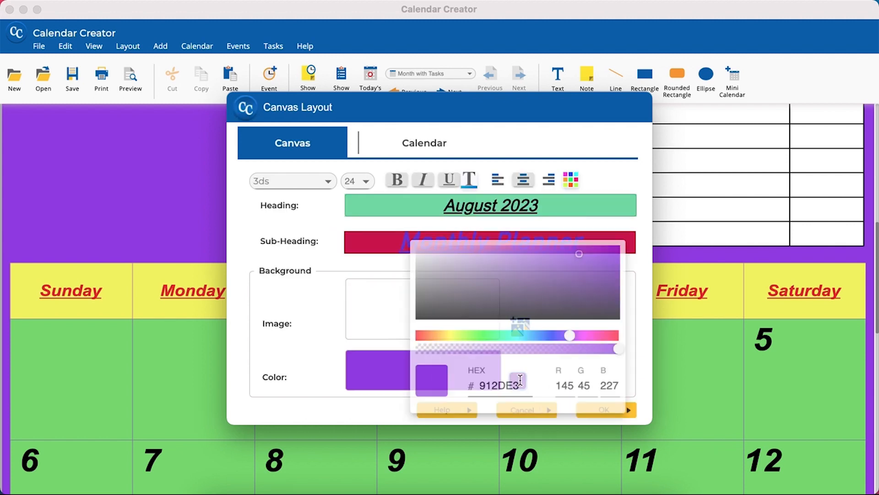
left_click(578, 247)
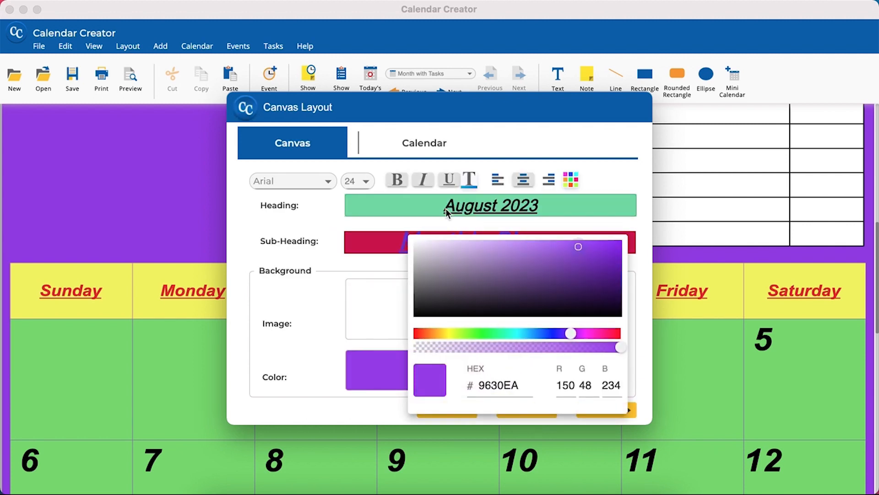
left_click_drag(438, 250, 414, 237)
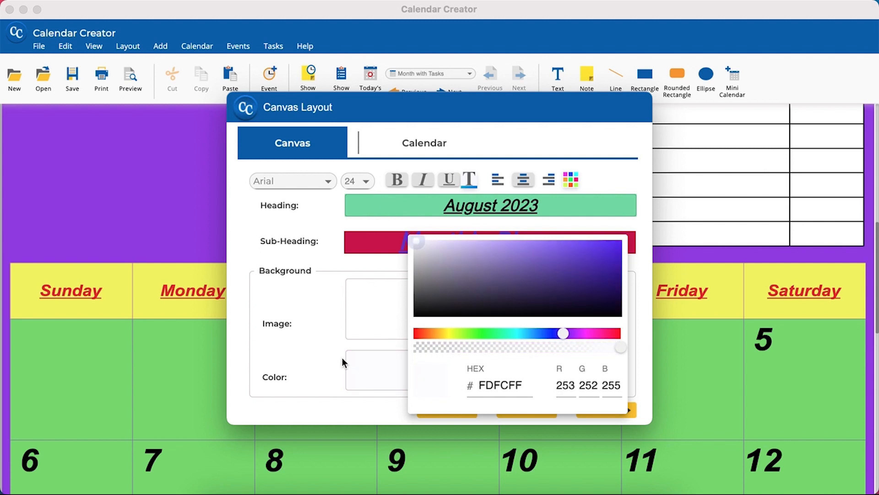
left_click(337, 391)
left_click(582, 415)
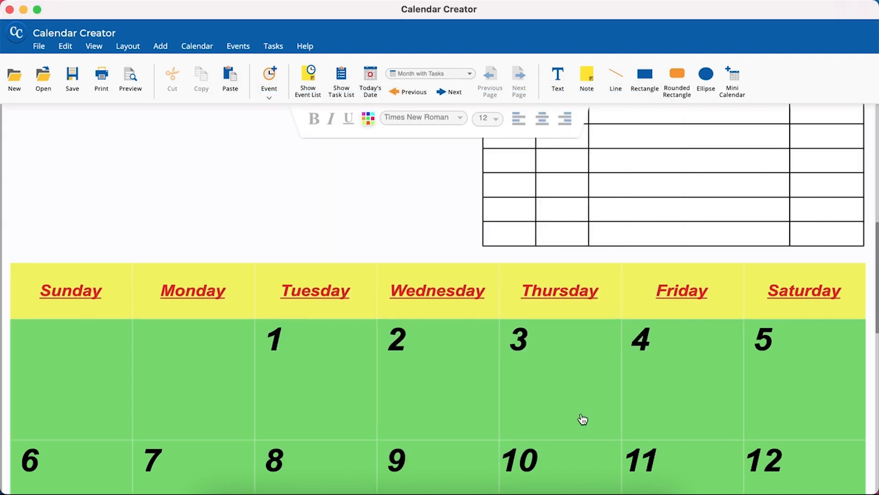
- Turn the calendar's border visibility back on in the canvas properties and apply the change
right_click(387, 183)
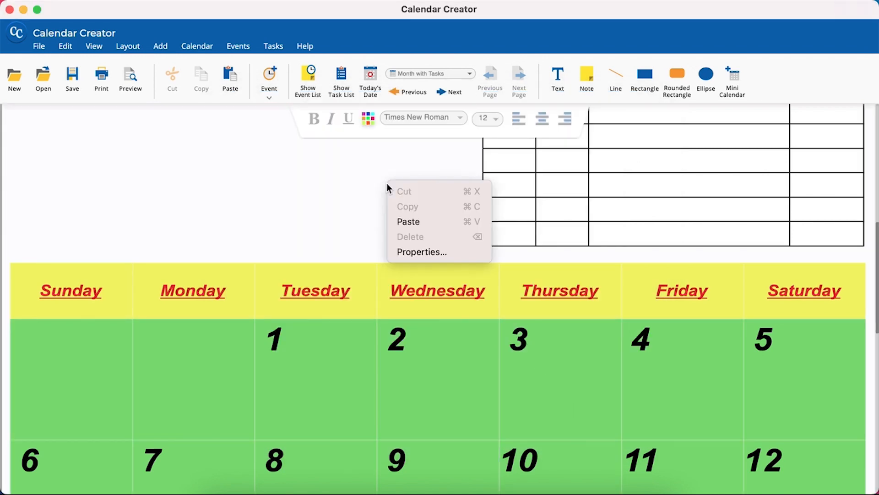
left_click(435, 250)
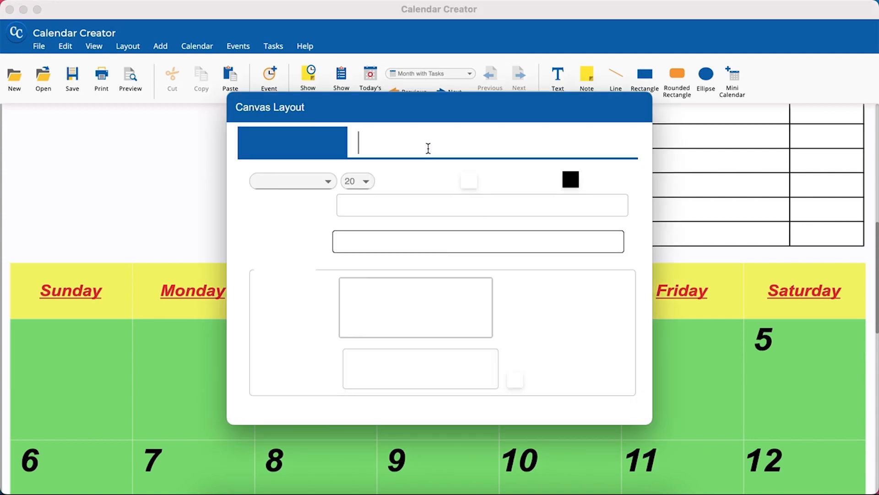
left_click(429, 146)
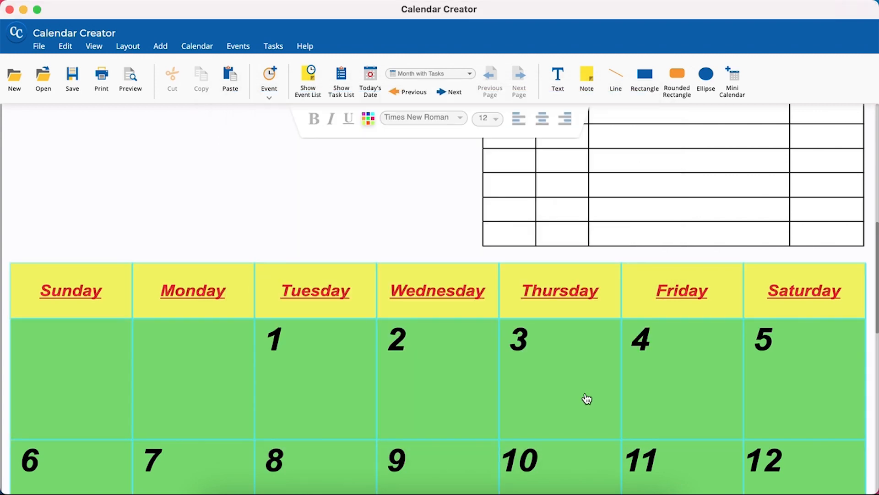
scroll(567, 355, "up", 5)
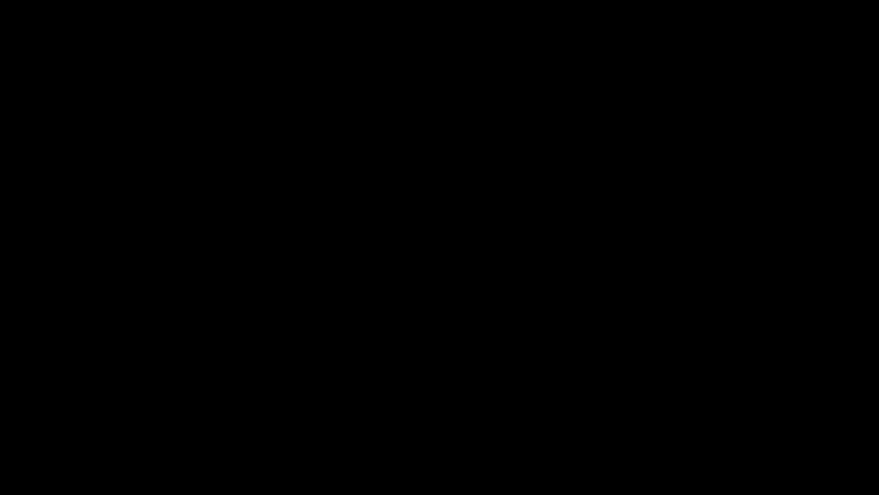